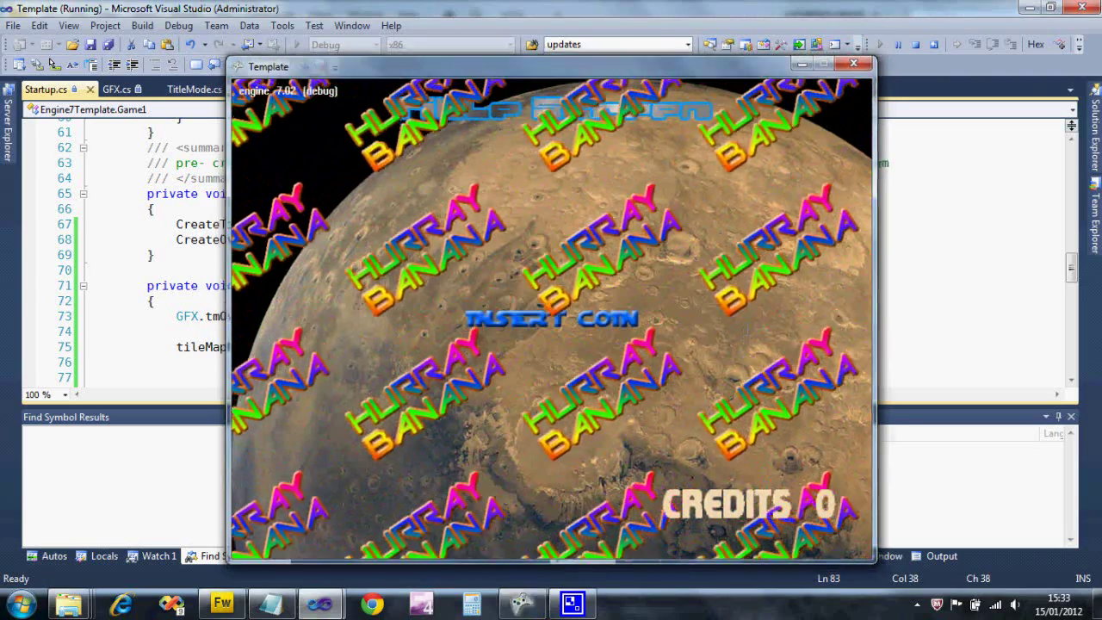
Step: Stop the game and select the overlay tilemap setup lines in CreateOverlay
key("Escape")
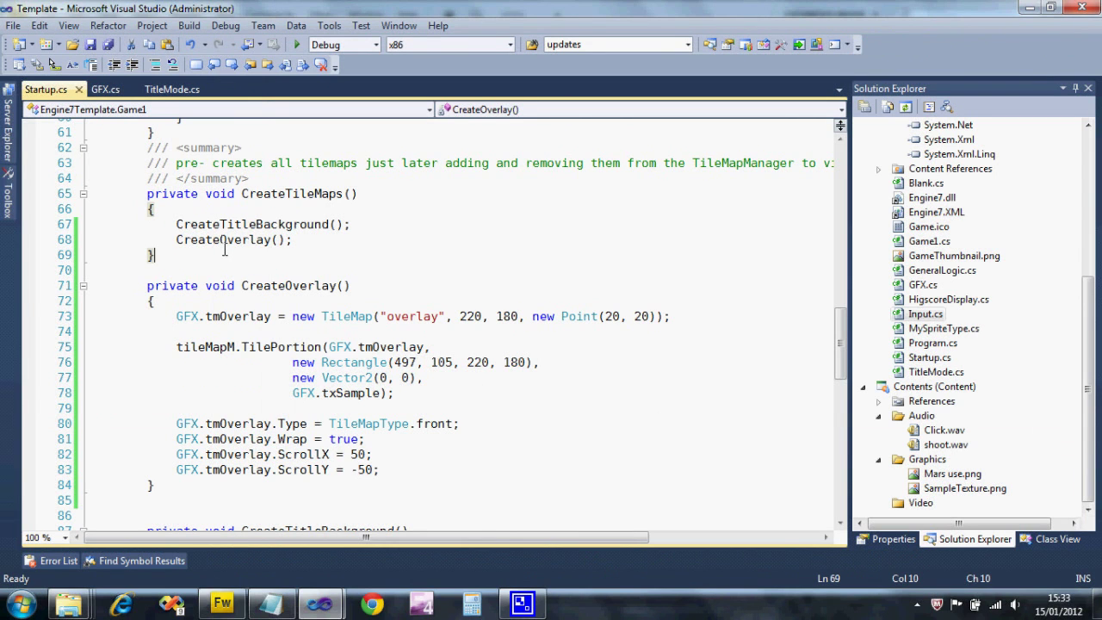
scroll(374, 273, "down", 1)
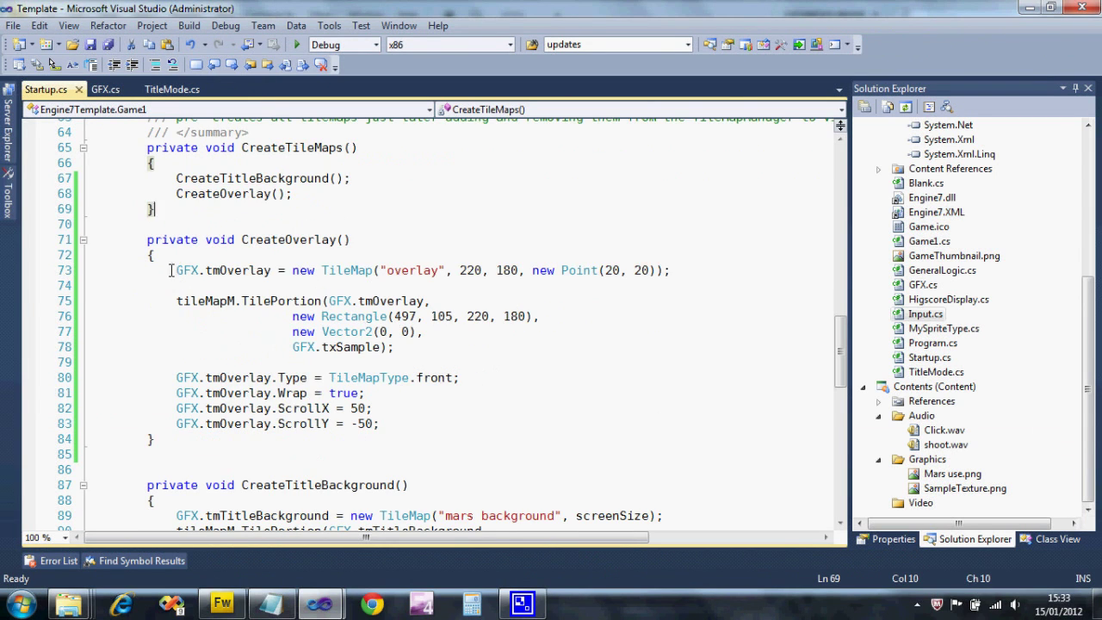
mouse_move(170, 270)
left_mouse_down()
mouse_move(420, 404)
mouse_move(408, 419)
left_mouse_up()
Step: Start a tmOverlay Alpha line below the ScrollY setting
left_click(411, 422)
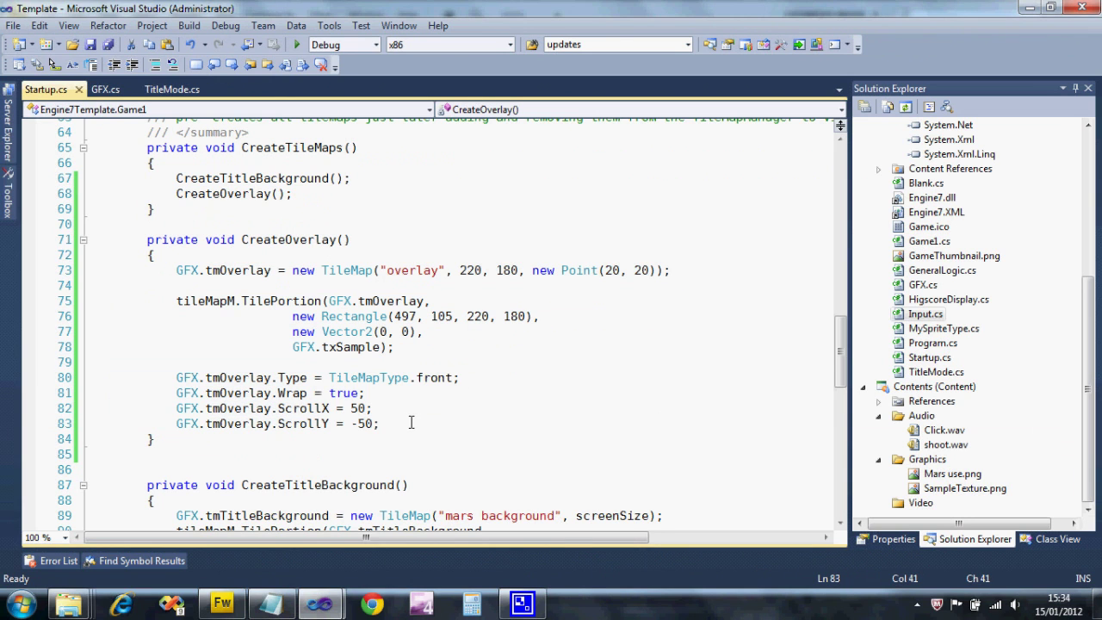
key("Return")
type("GFX")
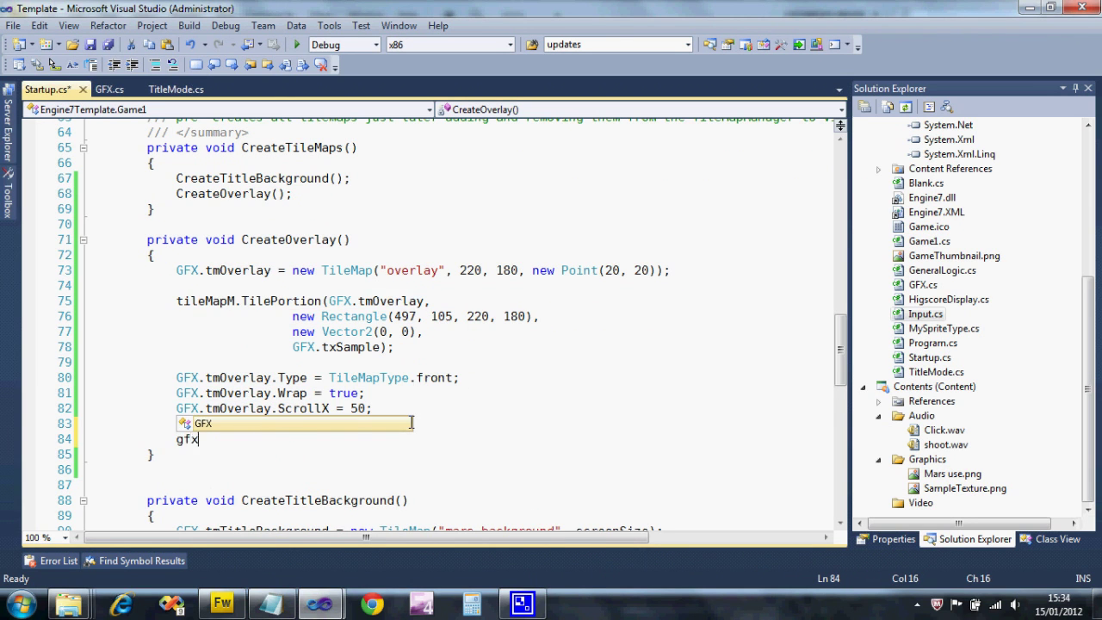
type(".")
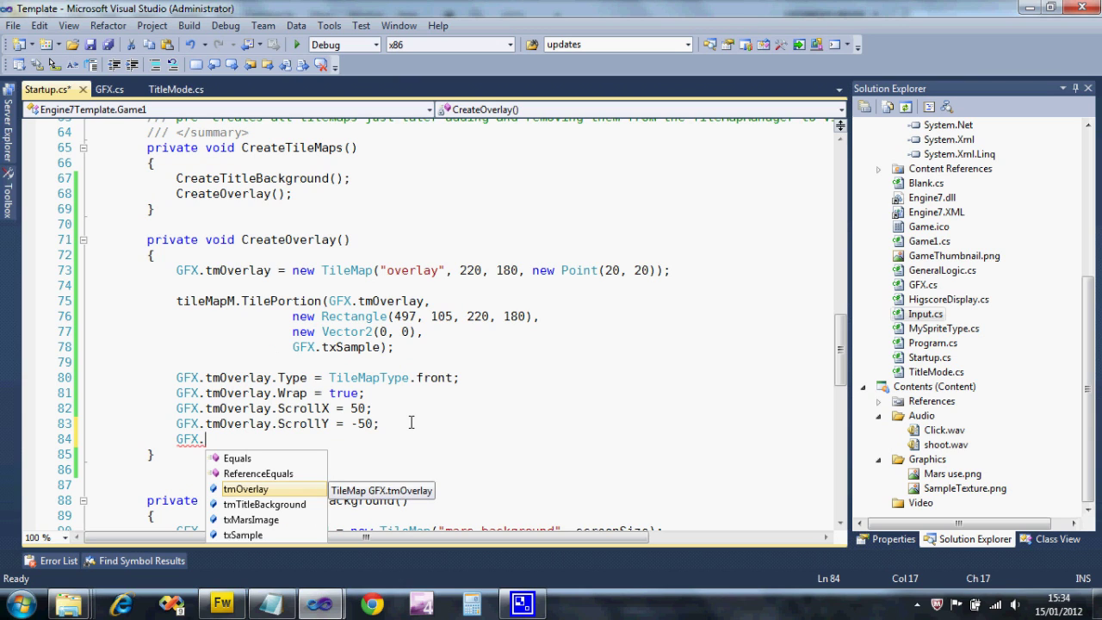
key("Tab")
type("alp")
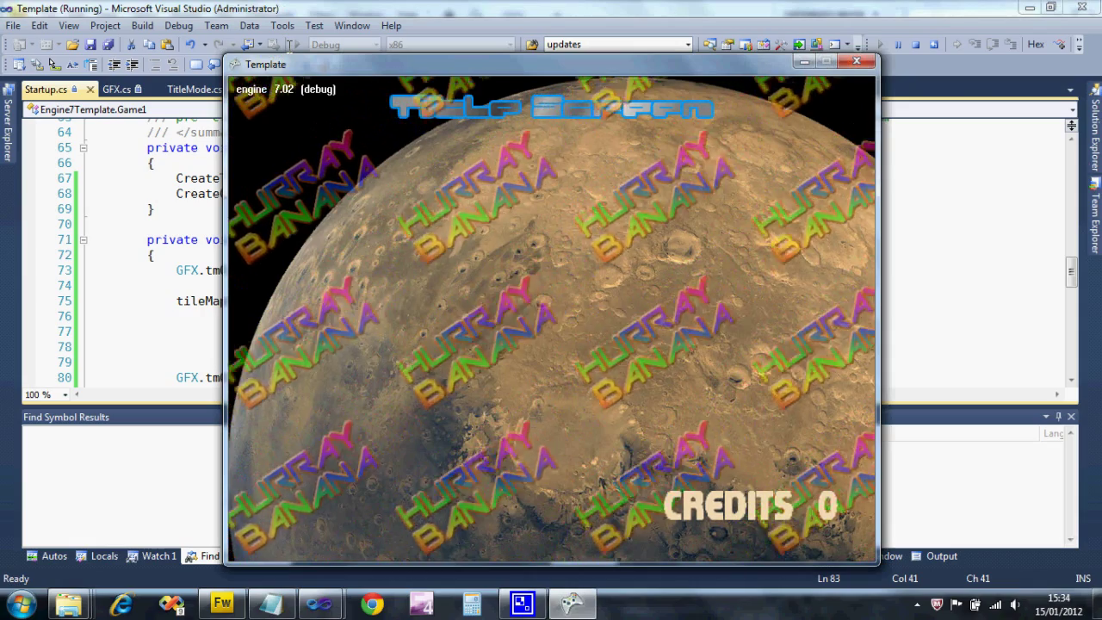
Step: Close the game after seeing overlay Alpha 0.1 leave banana tiles faint over Mars
key("Escape")
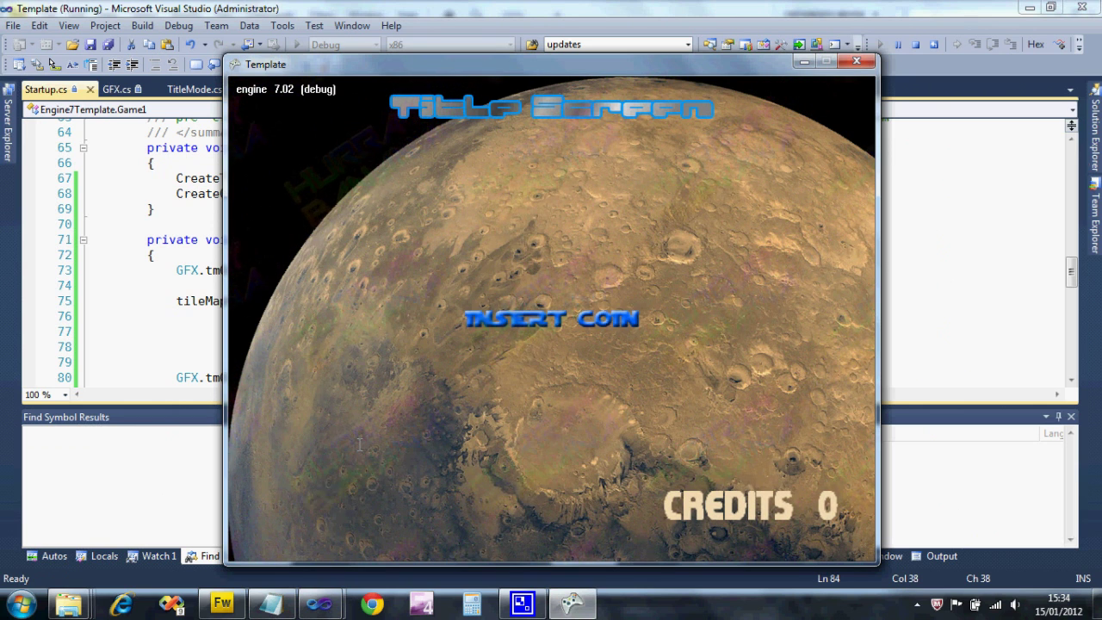
Step: Make the overlay a back tilemap with Alpha 1f, then rerun and stop the game
key("Escape")
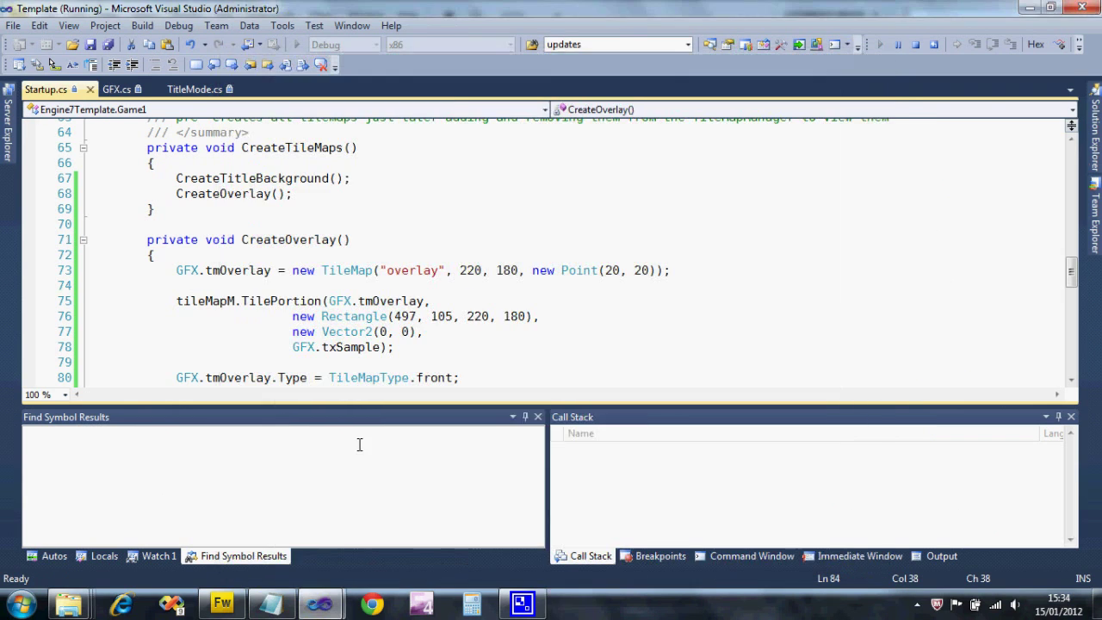
left_click(427, 384)
type("back")
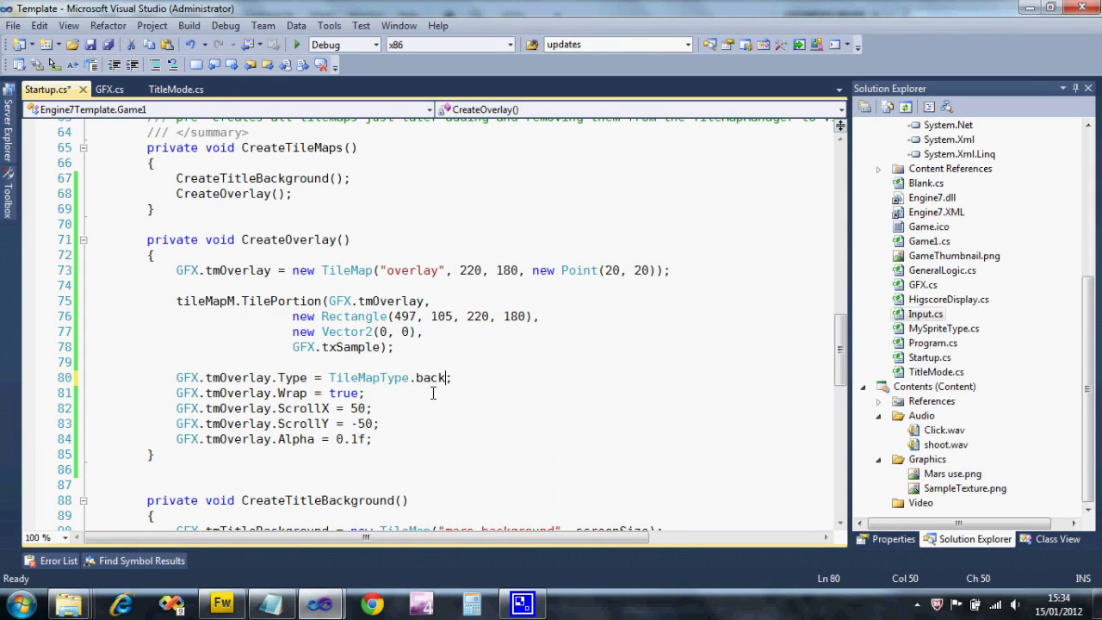
left_click(356, 439)
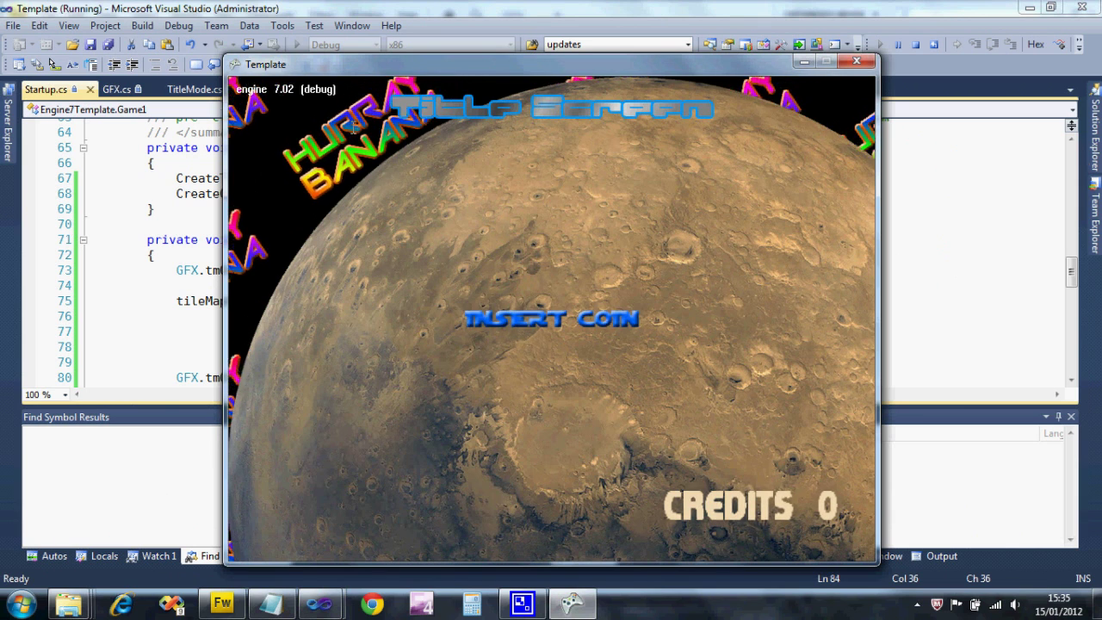
key("Escape")
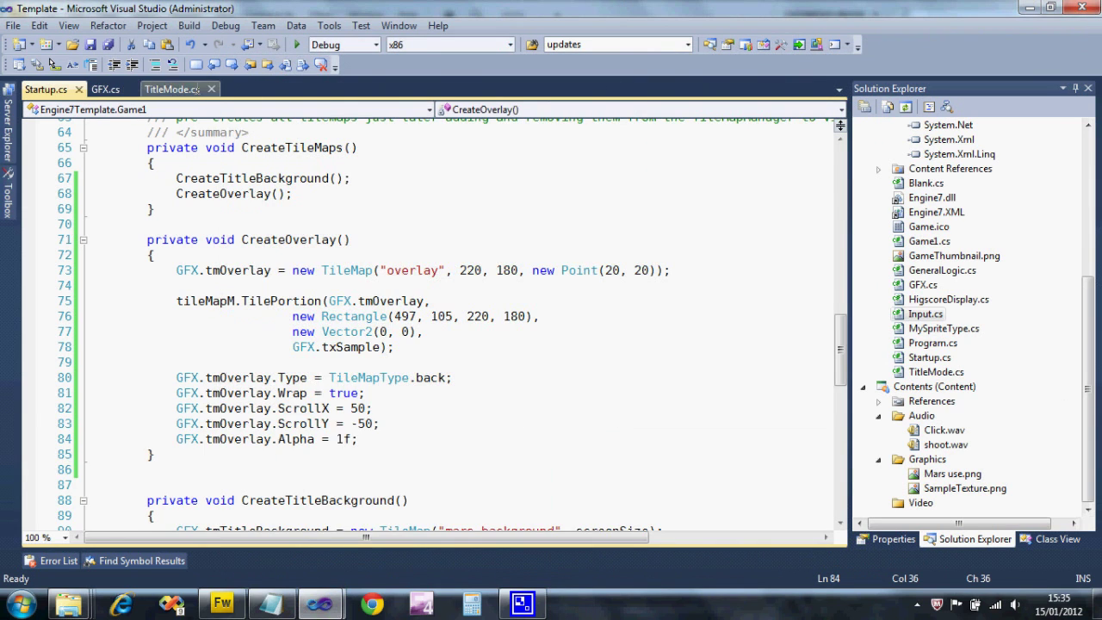
Step: In TitleMode.cs StartTitle, select the Add lines for the overlay and Mars background tilemaps
left_click(197, 88)
scroll(349, 300, "down", 2)
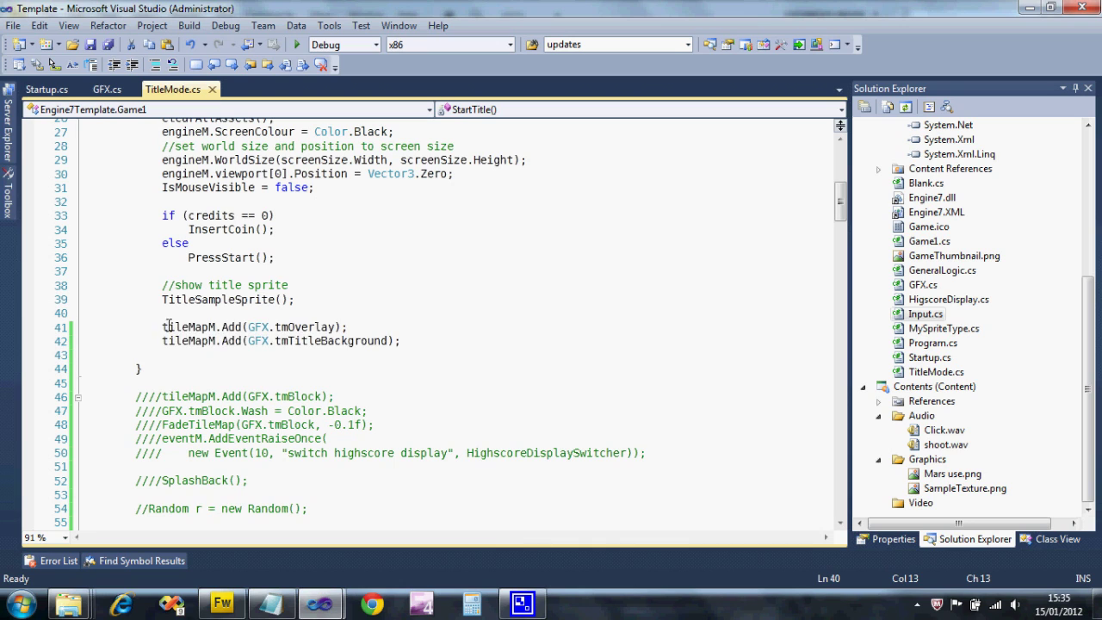
left_click_drag(163, 327, 423, 342)
left_click(298, 328)
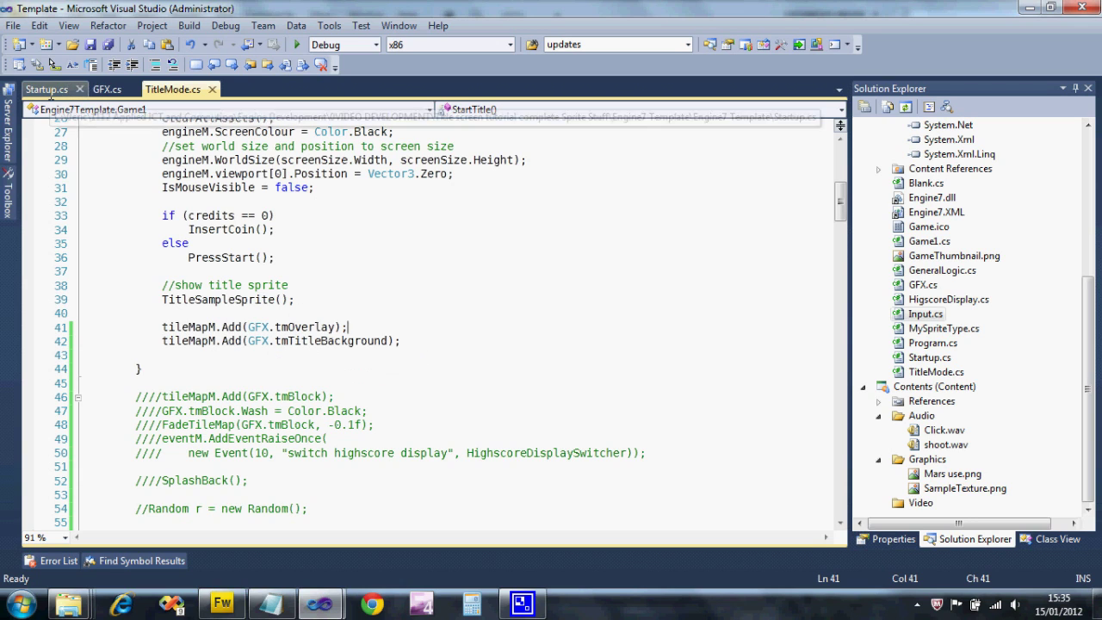
Step: In Startup.cs, give tmTitleBackground an Alpha of 0.8 after its Type line
left_click(47, 90)
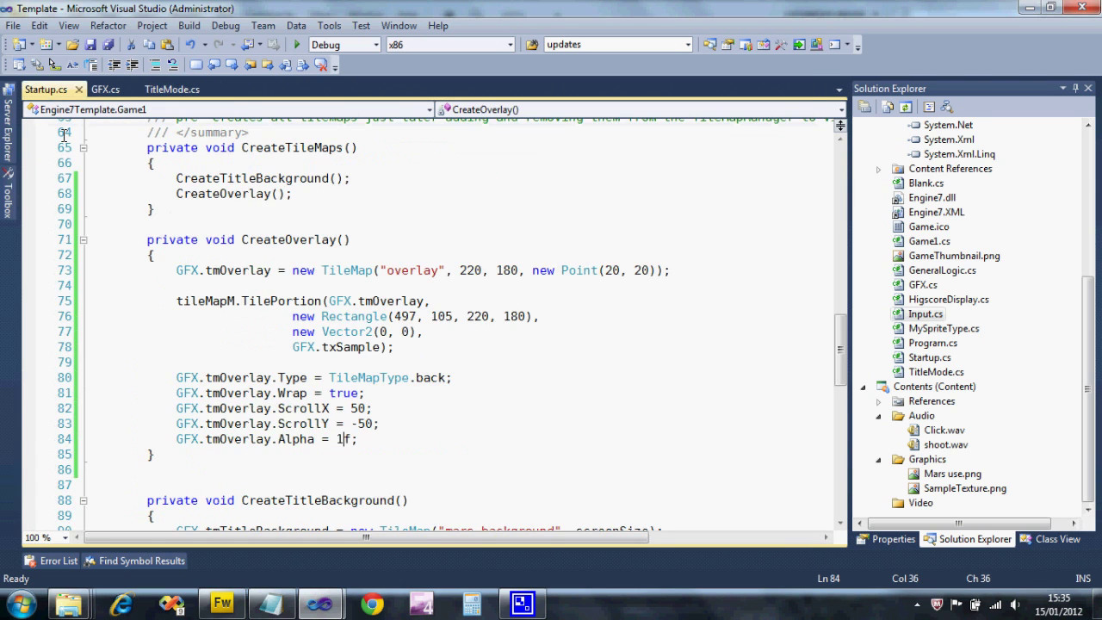
scroll(419, 409, "down", 2)
scroll(420, 408, "down", 2)
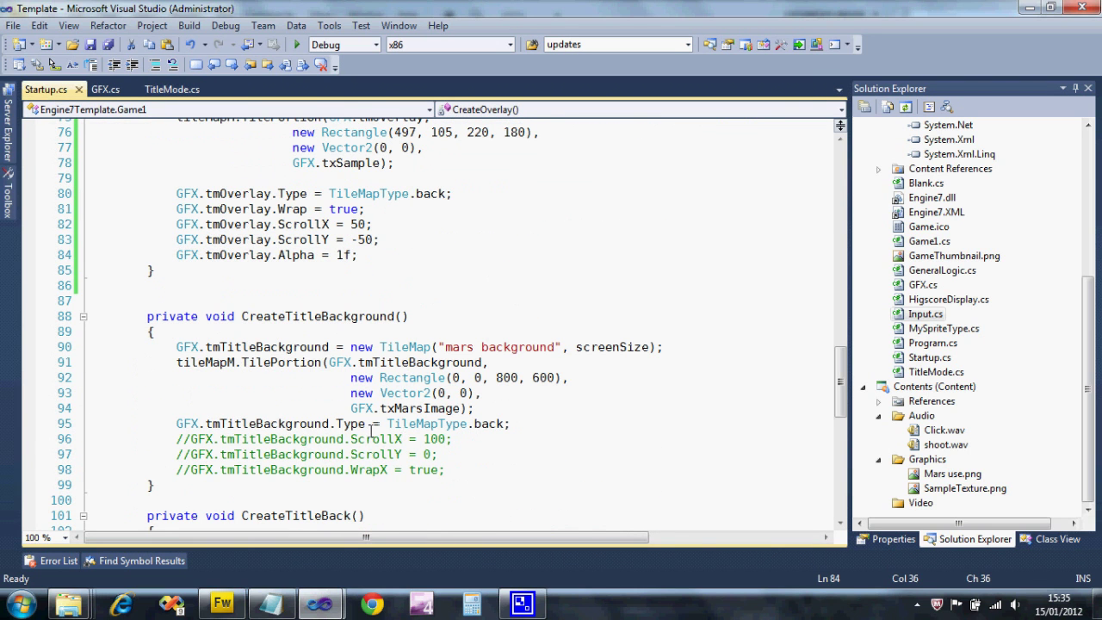
key("Return")
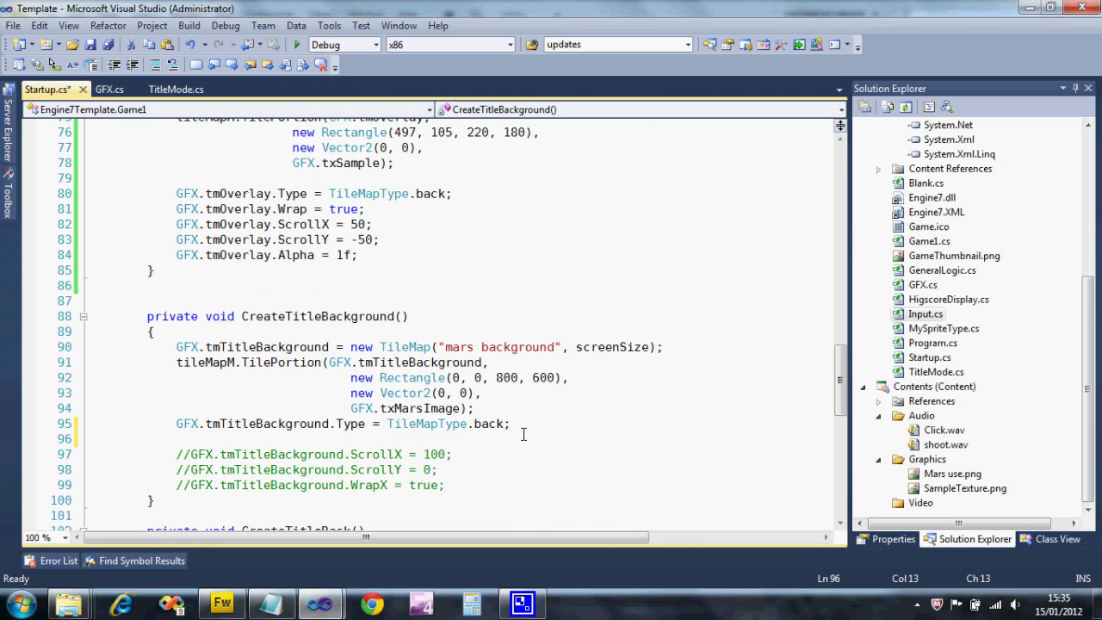
type("GFX.")
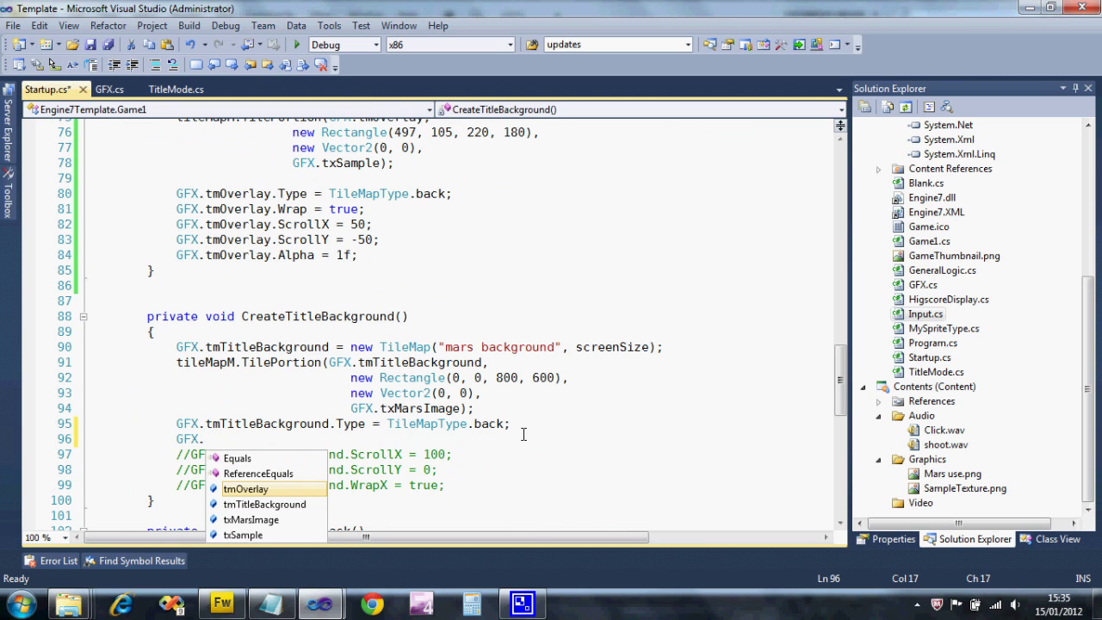
type("tmTitleBackground")
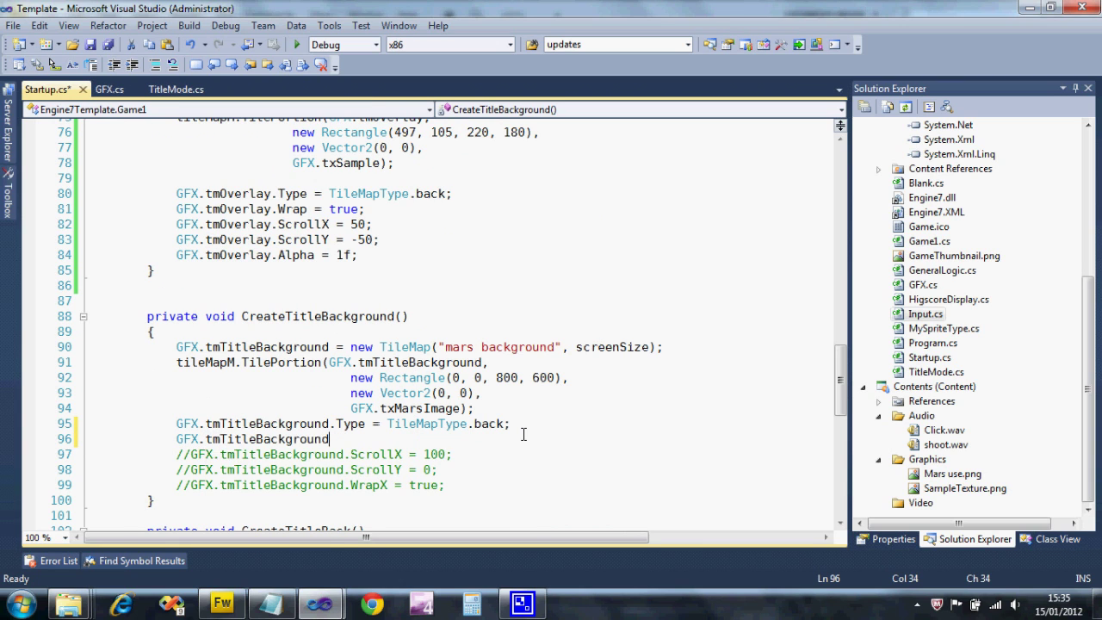
type(".alp")
scroll(523, 434, "down", 1)
type("0")
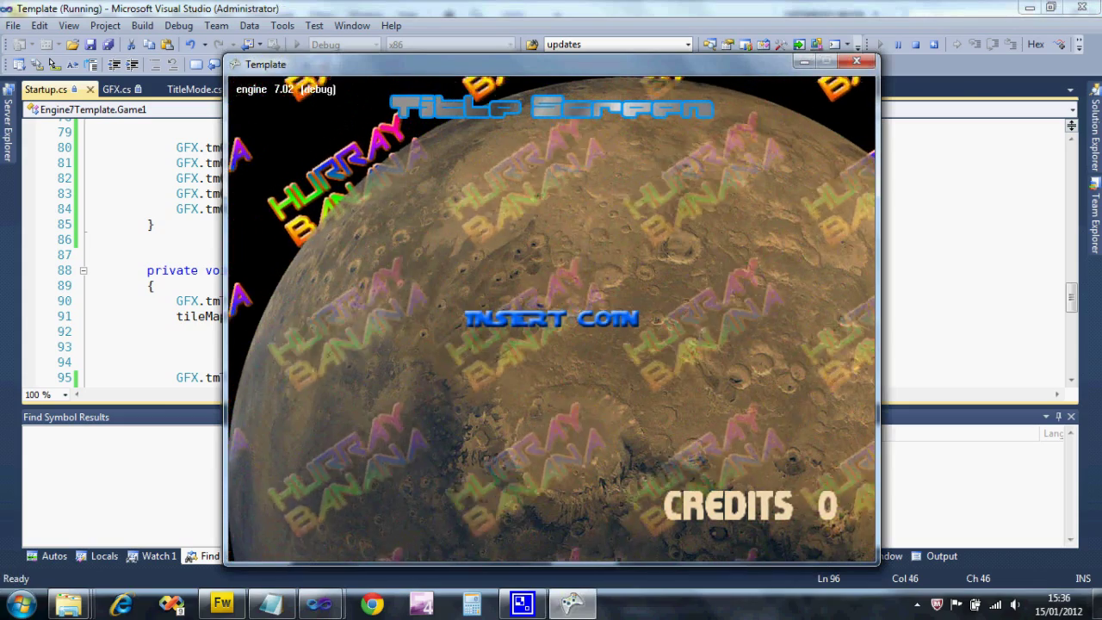
Step: Close the running game to return to CreateTitleBackground's Alpha line
key("Escape")
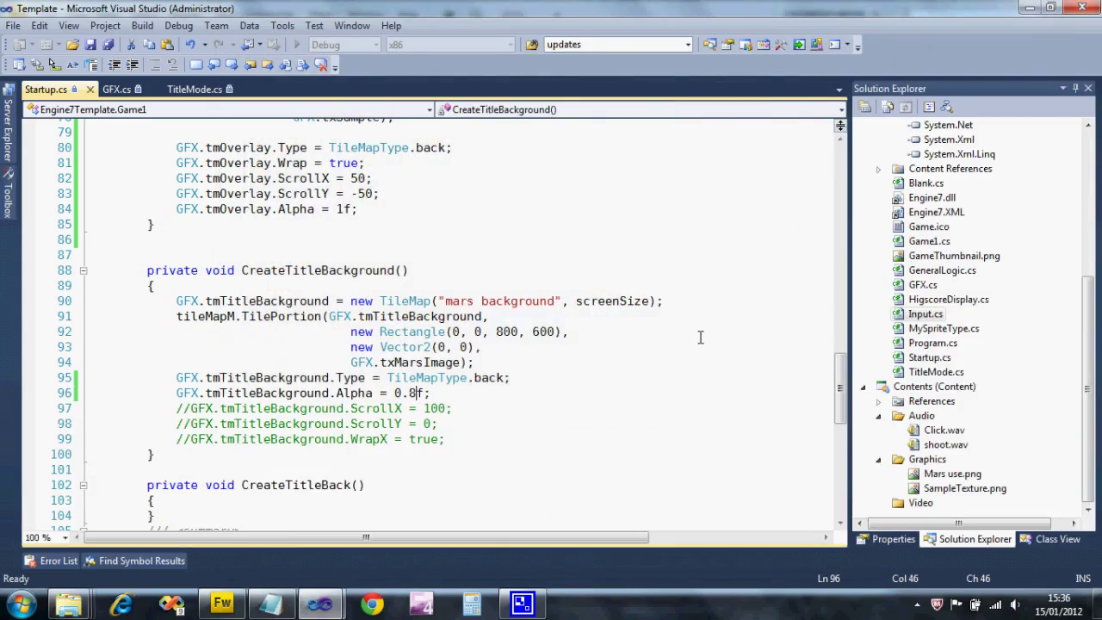